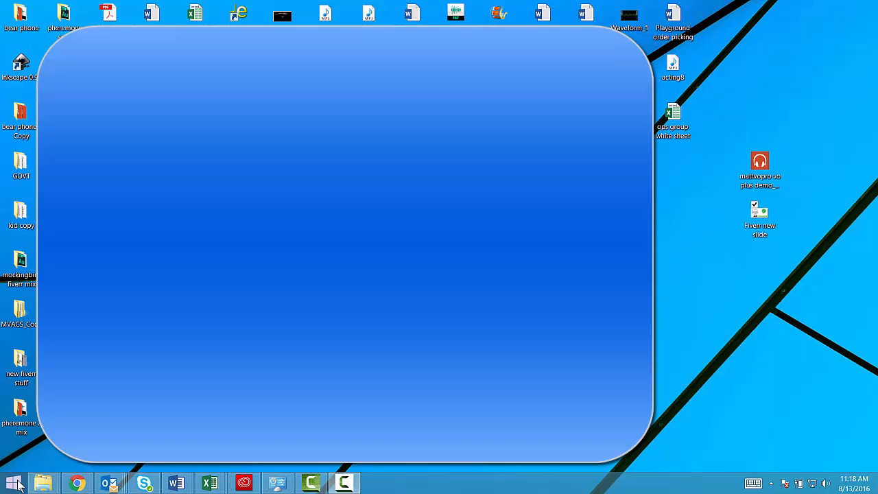
Search the computer for Movie Maker and launch it with an empty project
key("super")
type("mov")
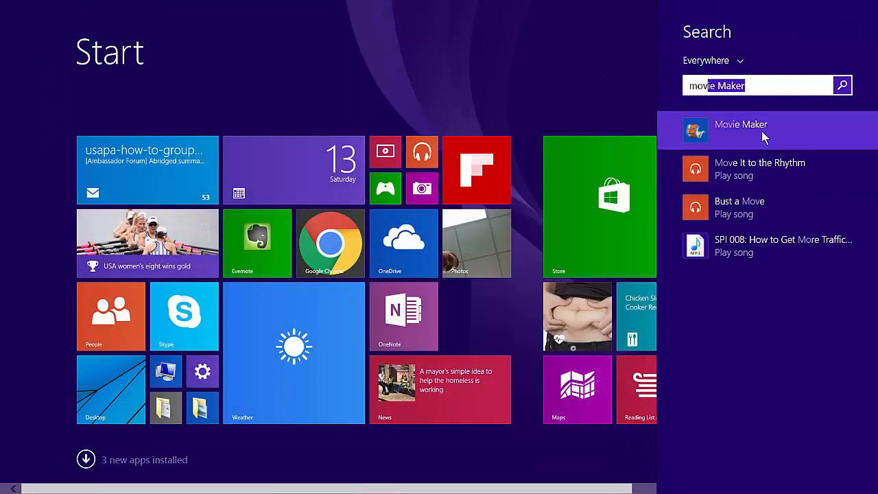
left_click(761, 131)
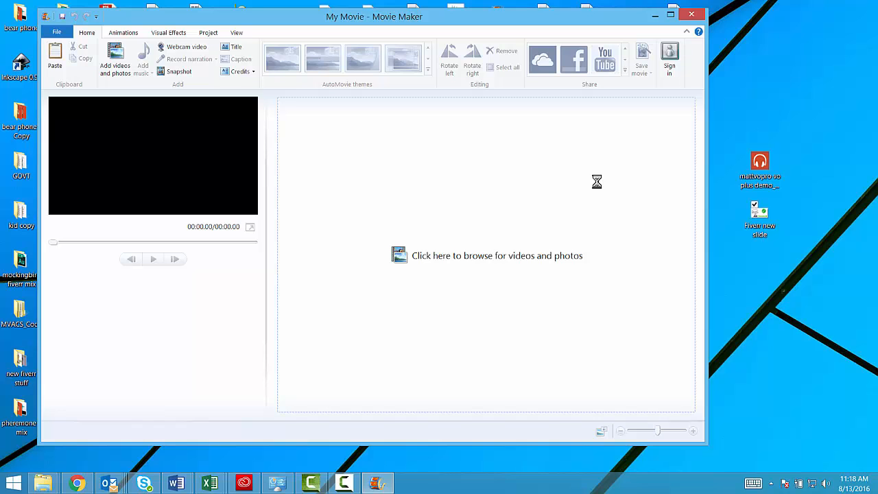
left_click_drag(430, 23, 428, 25)
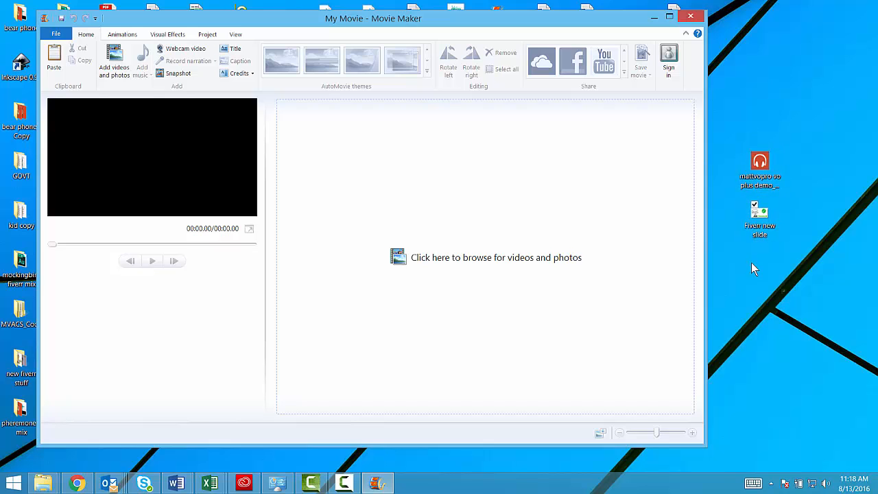
Check the "Fiverr new slide" image from the desktop and add it to the movie's storyboard
double_click(758, 227)
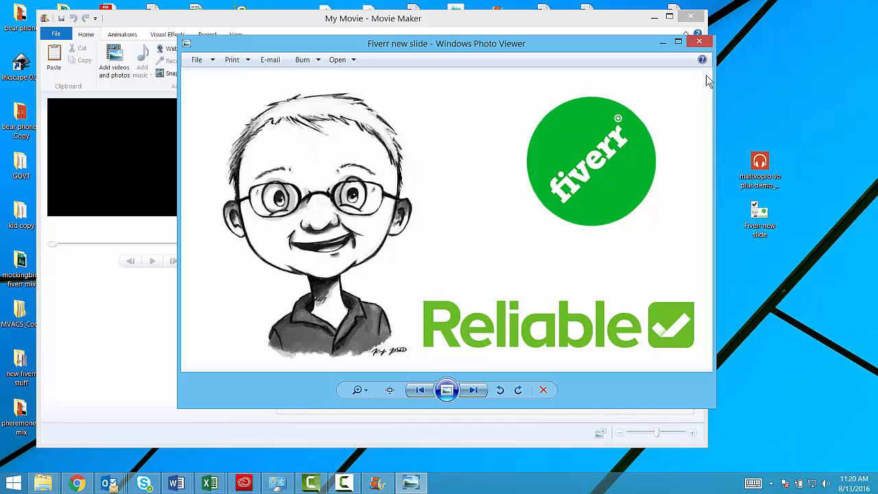
left_click(700, 42)
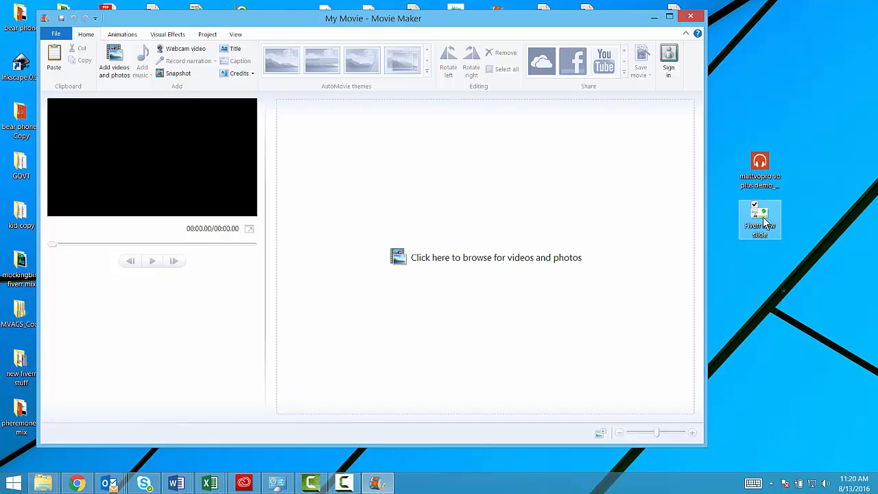
left_click(762, 217)
left_click_drag(763, 217, 346, 149)
left_click_drag(303, 122, 306, 125)
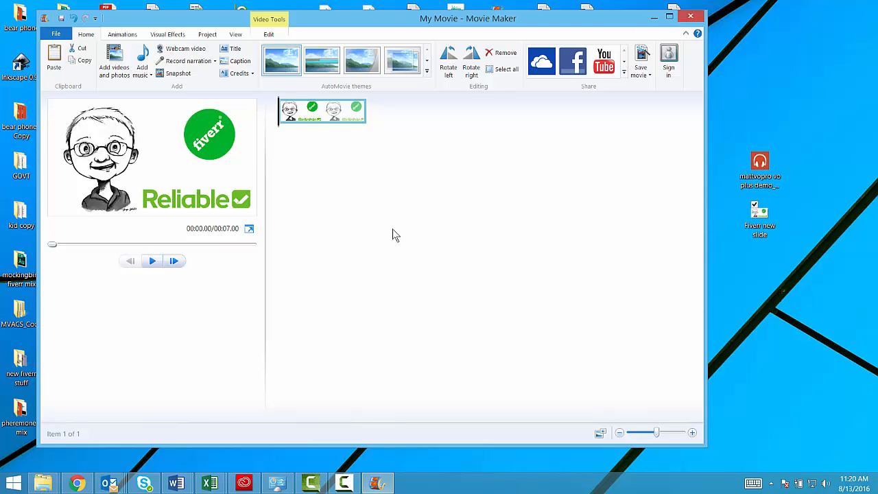
Set the duration of the slide image to 59.70 seconds
double_click(321, 116)
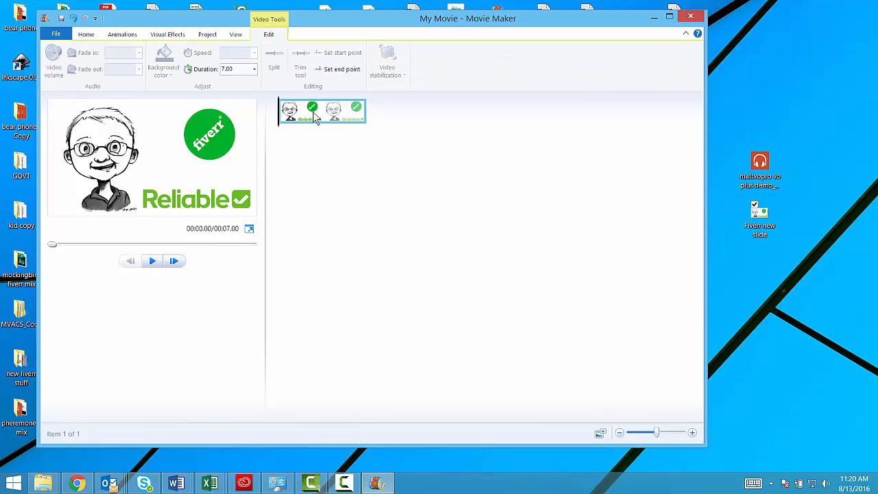
left_click(237, 69)
type("59.7")
key("Return")
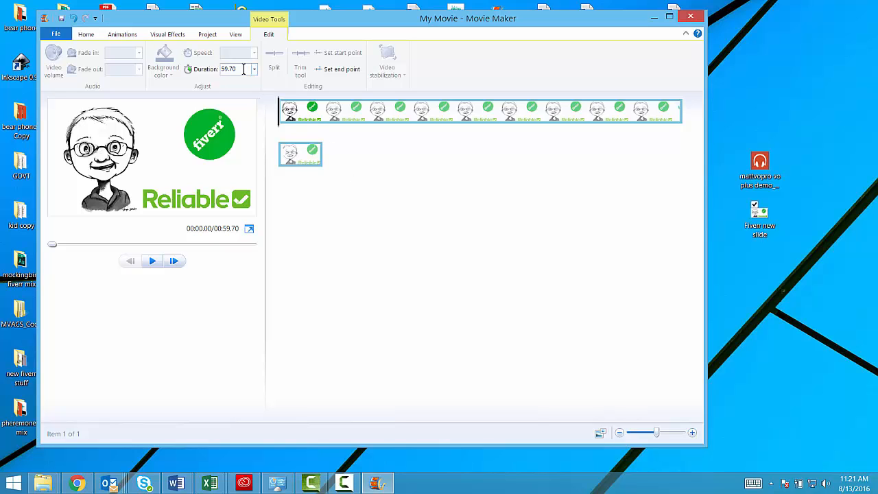
Add the "mattvopro vo plus demo" audio file from the desktop as the soundtrack and preview the start of the movie
left_click(762, 172)
left_click_drag(761, 173, 347, 144)
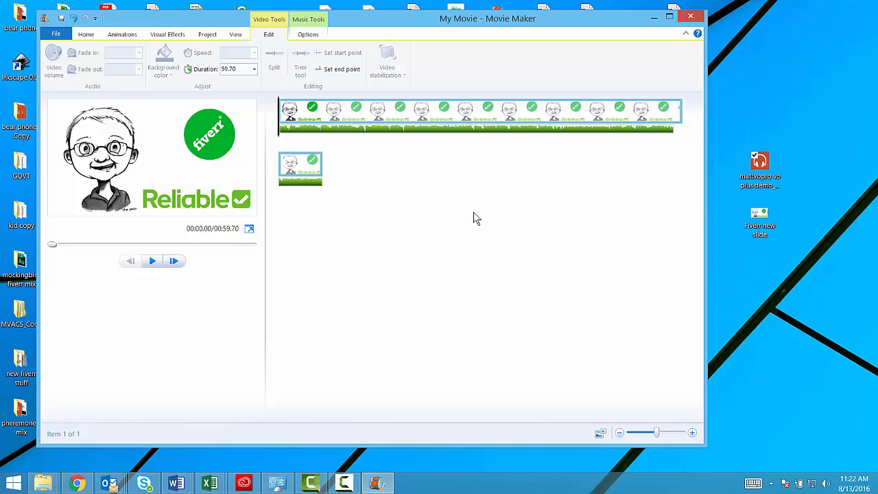
left_click(153, 265)
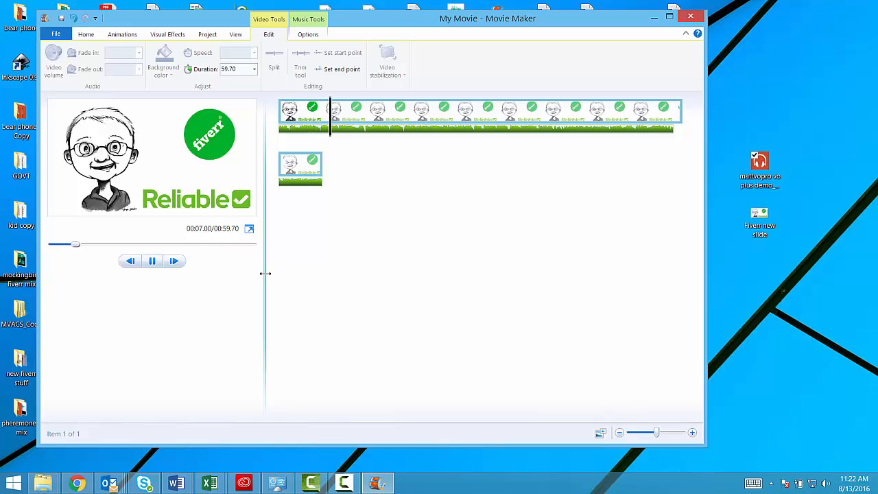
left_click(152, 261)
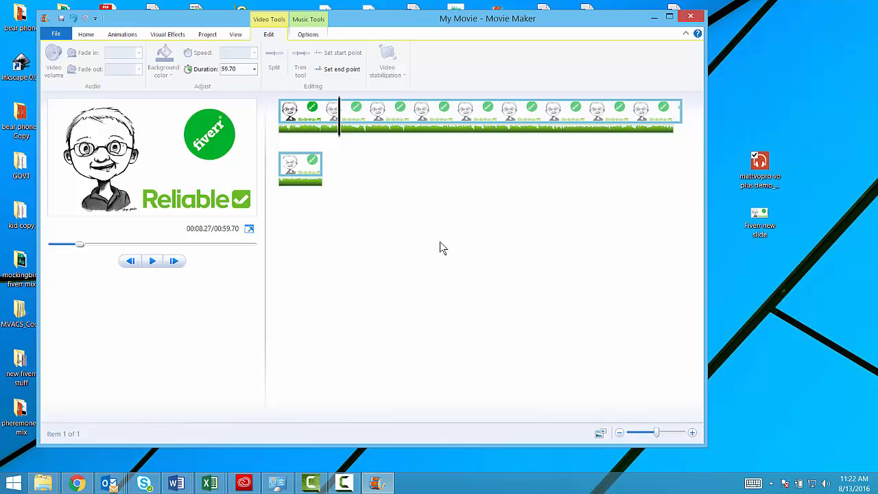
Save the project to the Desktop under the name "My Movie two"
left_click(56, 34)
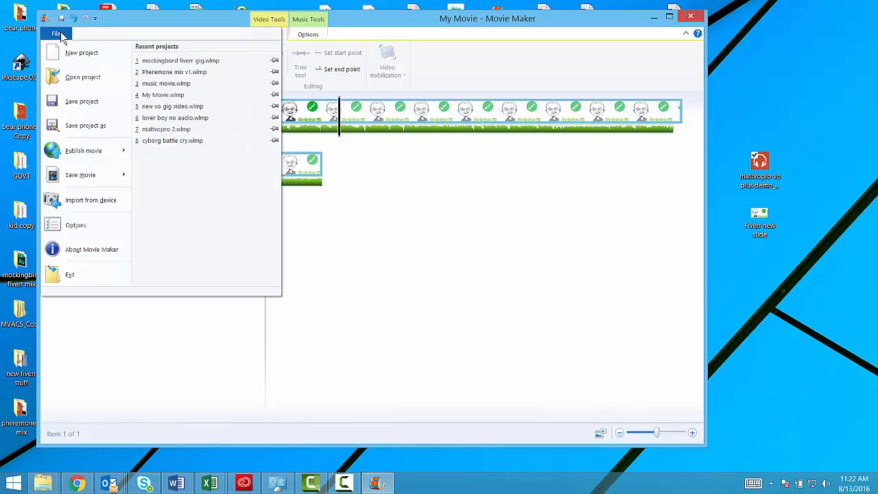
left_click(81, 125)
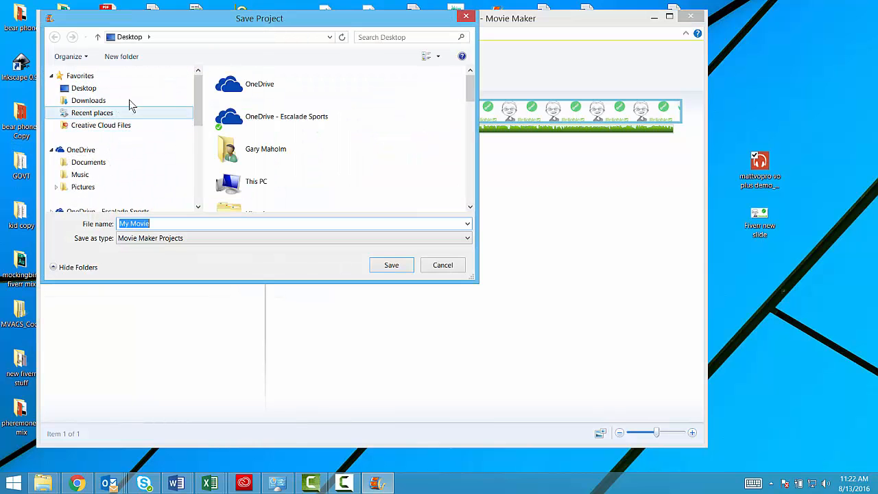
left_click(74, 89)
left_click(155, 223)
left_click(154, 222)
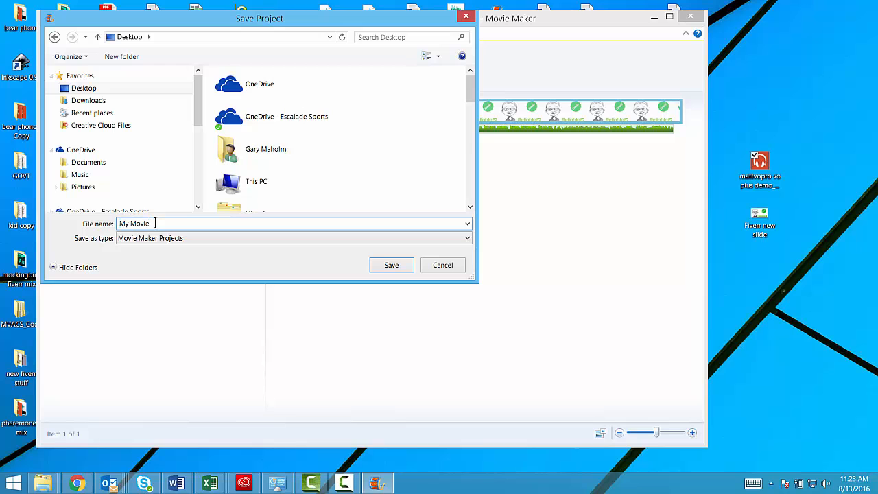
type("two")
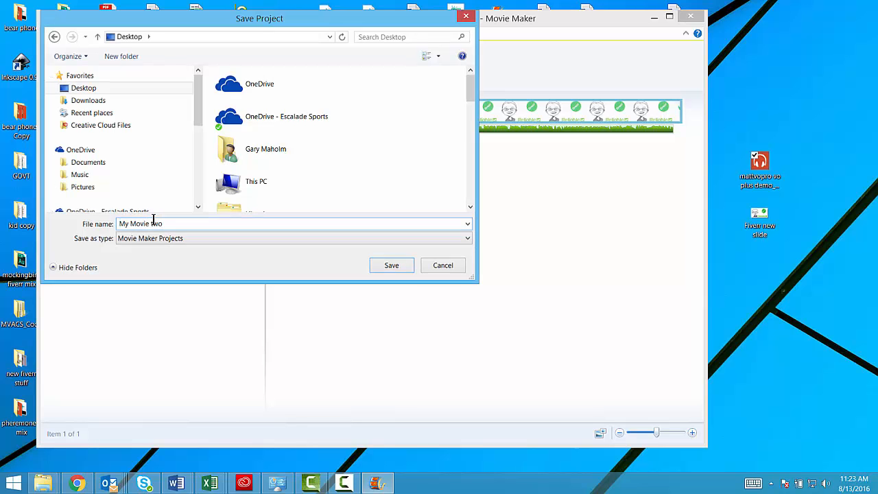
key("Return")
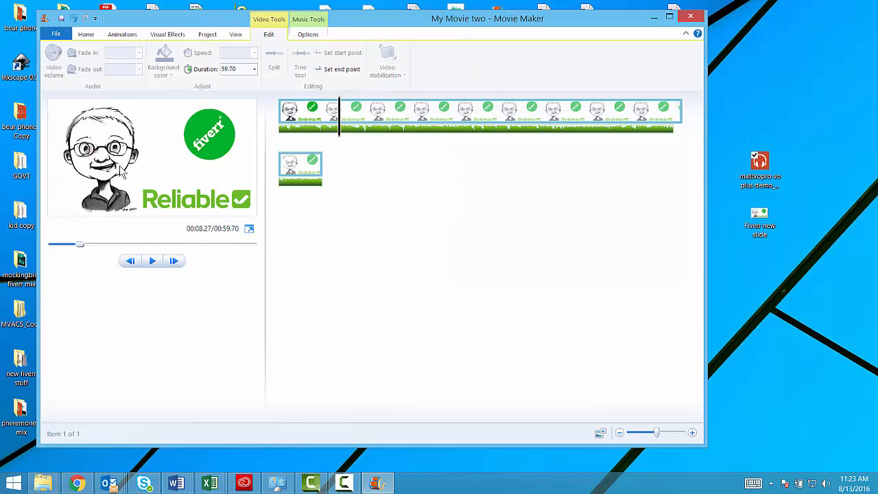
Export the movie for high-definition display to the Desktop as an MPEG-4 file named "My Movie two facebook"
left_click(60, 39)
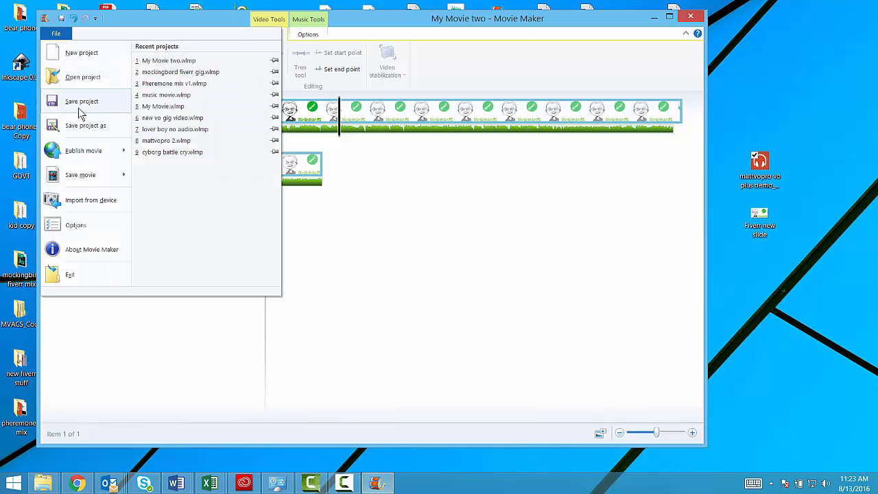
mouse_move(80, 156)
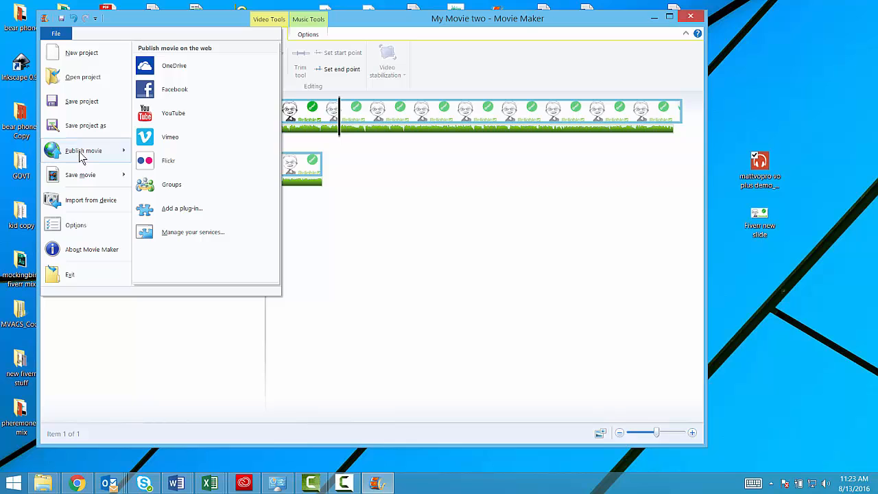
mouse_move(81, 176)
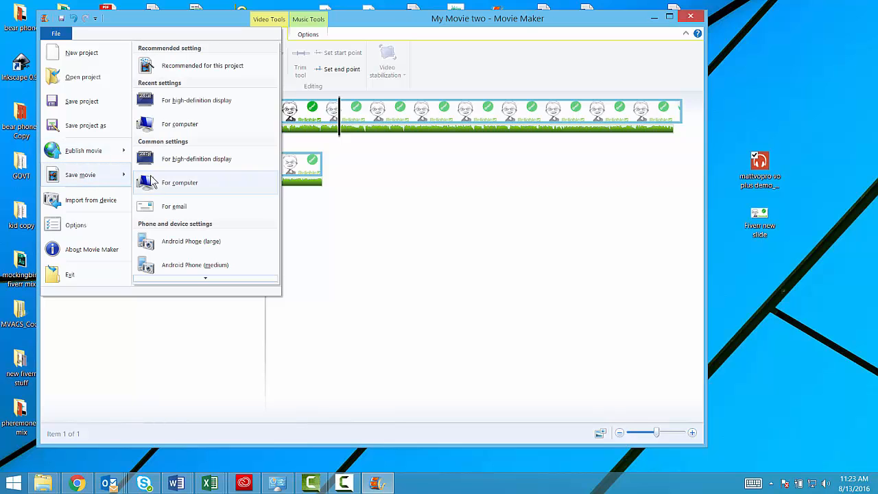
left_click(184, 101)
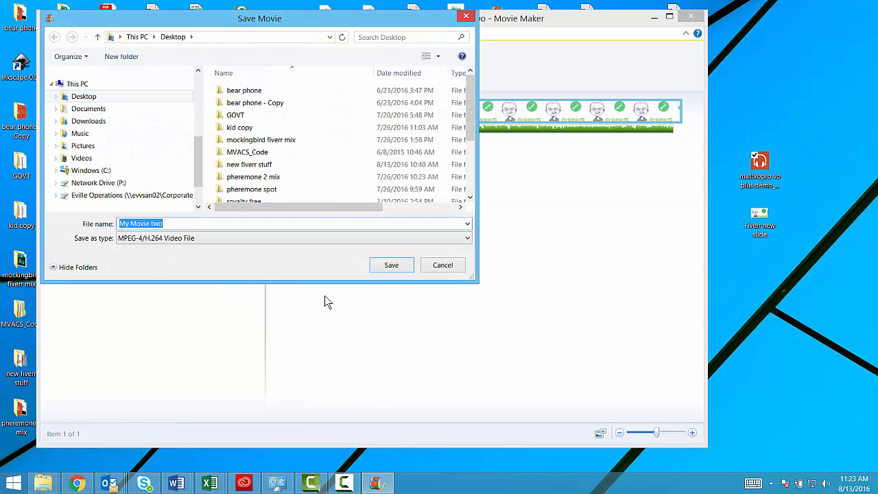
left_click(177, 223)
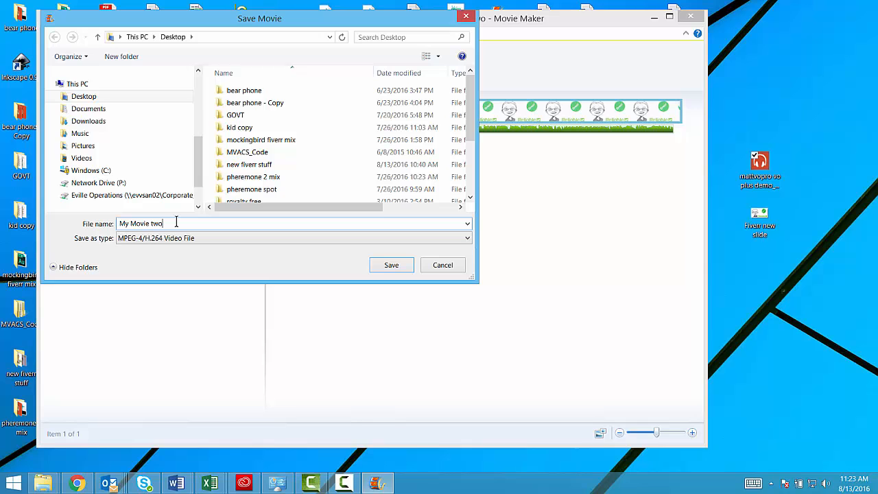
type("facebook")
key("Return")
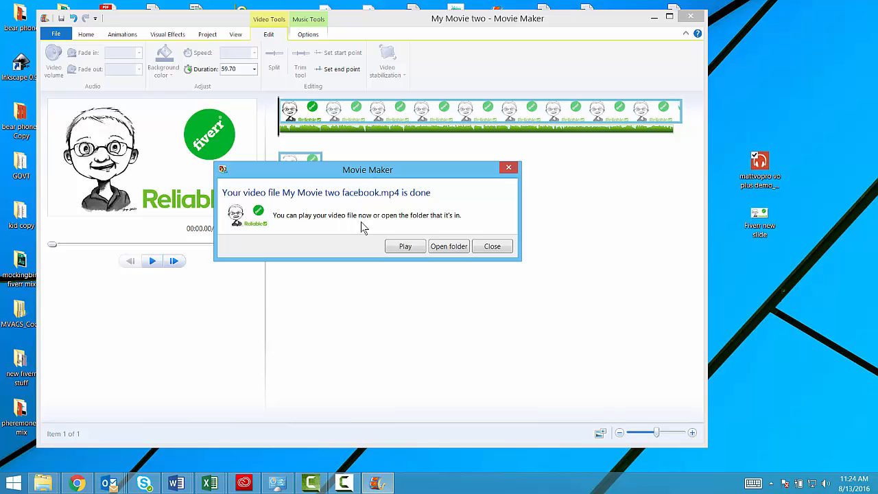
Play the start of the exported video straight from the export dialog and close the player
left_click(405, 246)
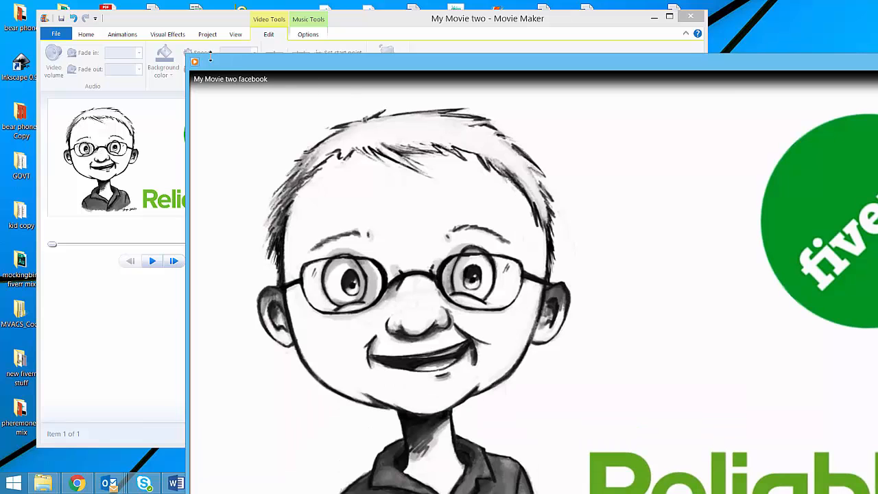
left_click_drag(187, 53, 310, 53)
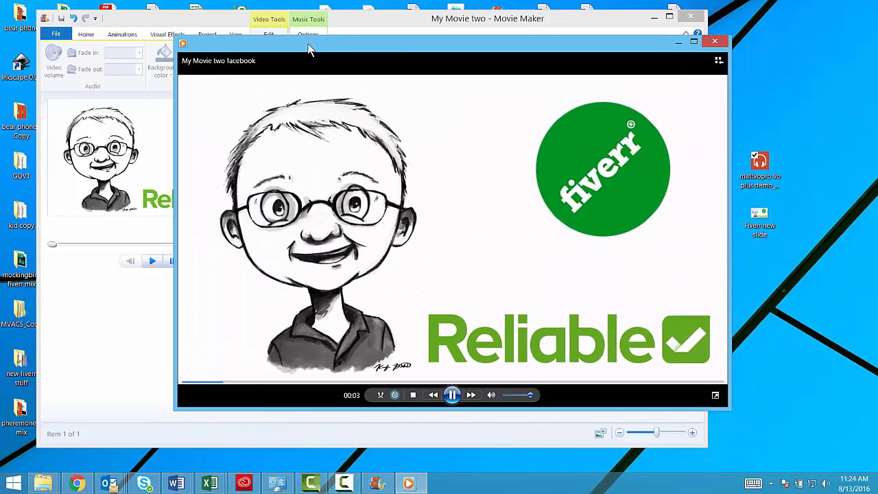
left_click(452, 394)
left_click(714, 42)
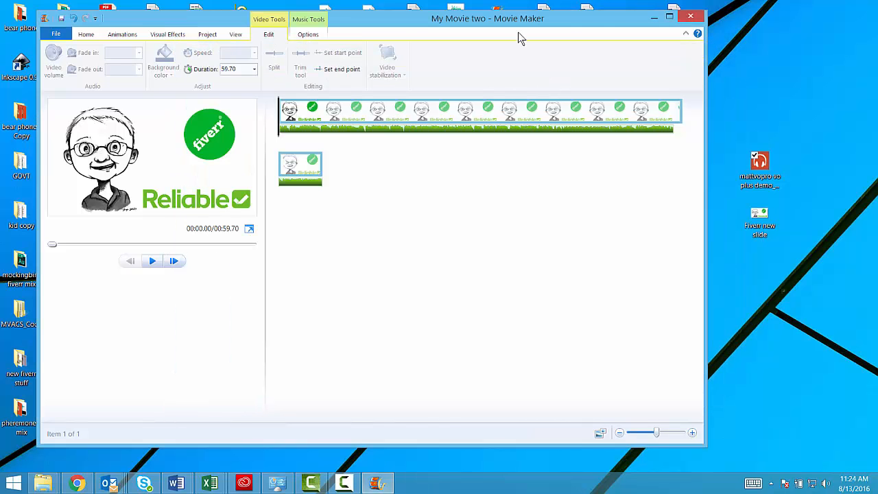
Minimize Movie Maker, play the "My Movie two facebook" video from the desktop, and close the player
left_click(654, 17)
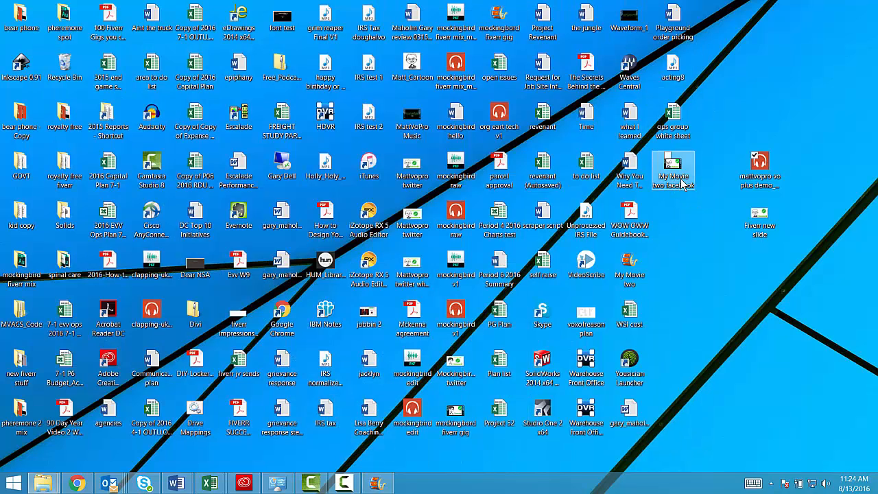
double_click(672, 175)
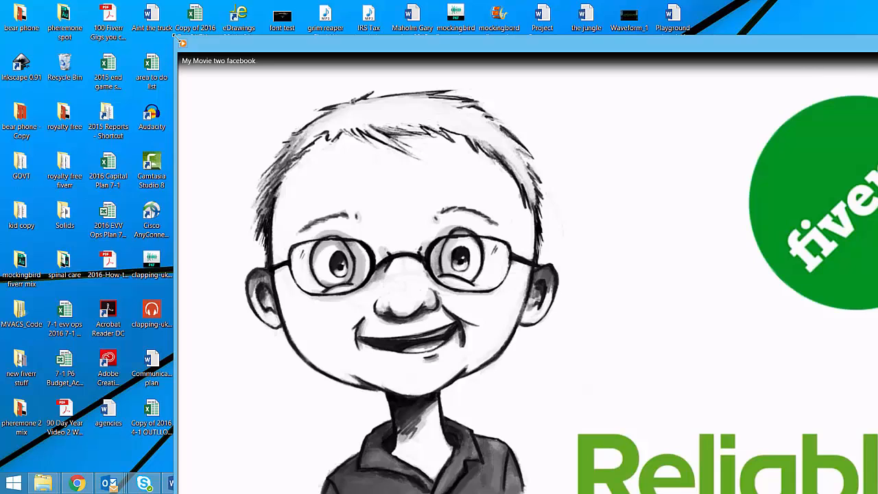
mouse_move(207, 61)
left_mouse_down()
mouse_move(343, 173)
mouse_move(460, 203)
mouse_move(225, 43)
mouse_move(212, 44)
left_mouse_up()
left_click(455, 379)
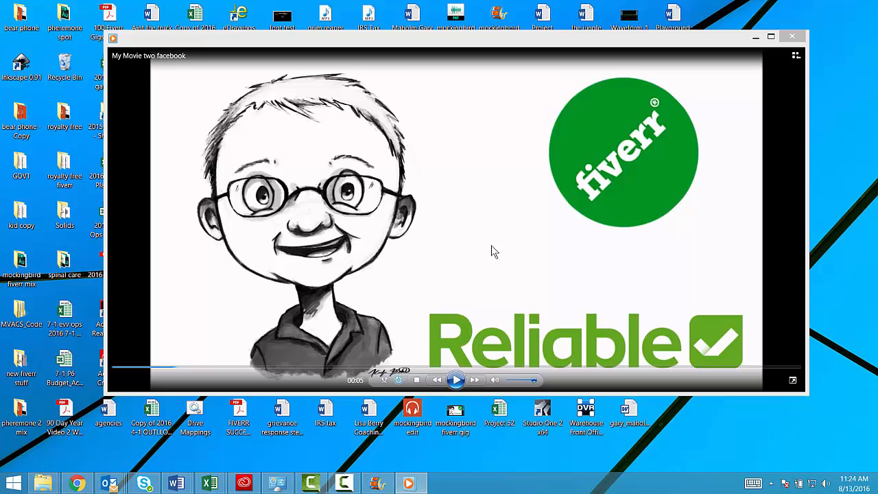
left_click(791, 37)
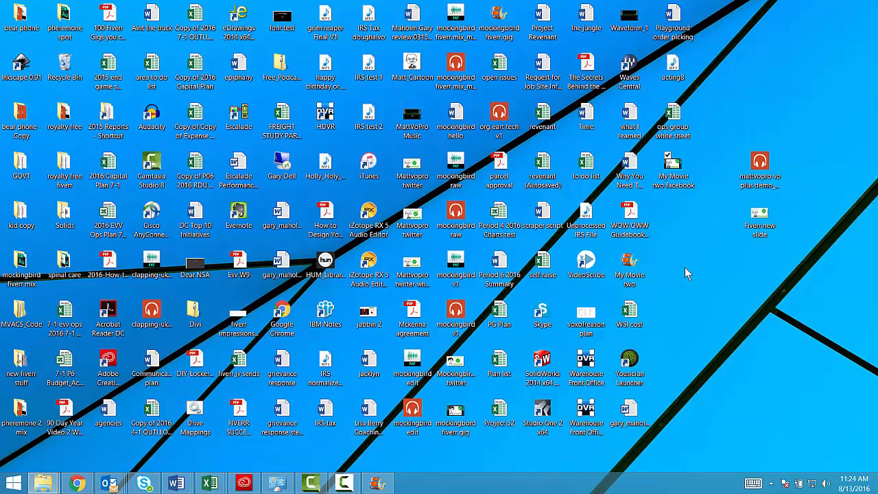
Examine the file type and size in the properties of the "My Movie two facebook" video
right_click(671, 176)
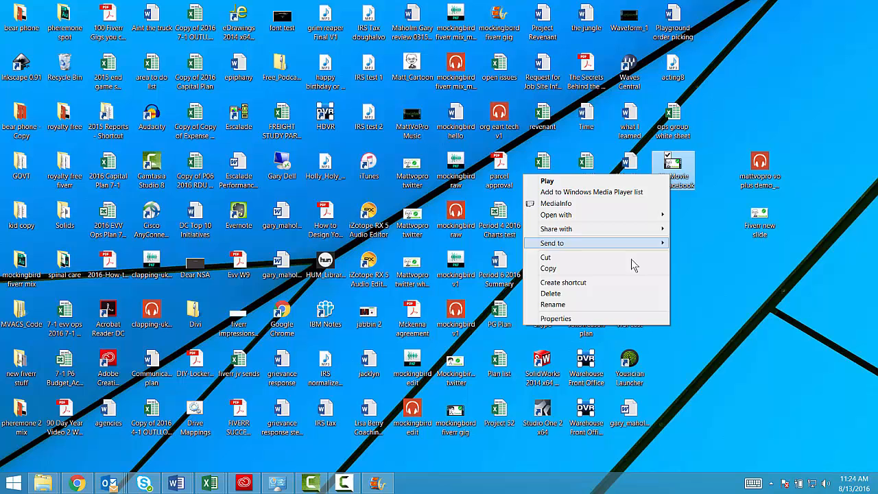
left_click(556, 318)
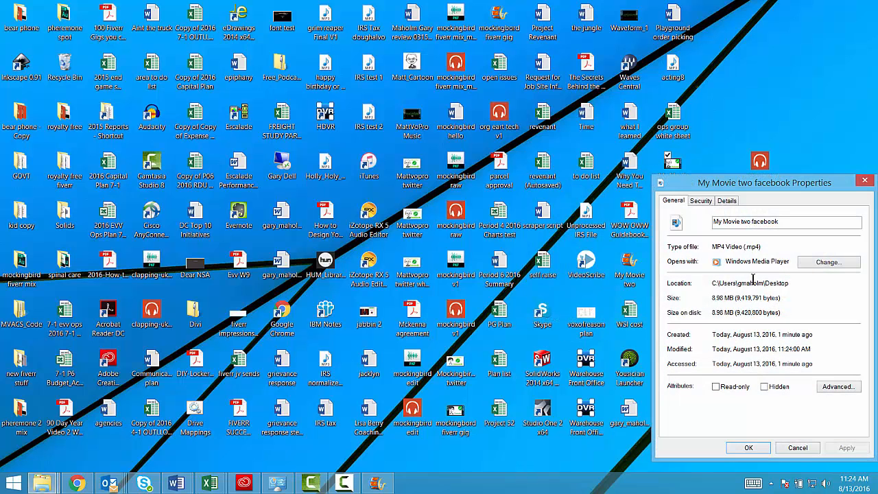
left_click_drag(783, 186, 514, 111)
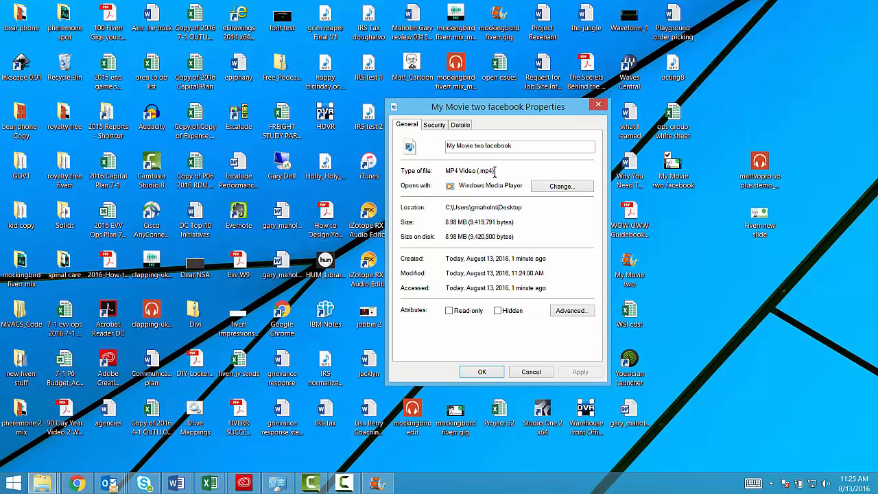
left_click(481, 371)
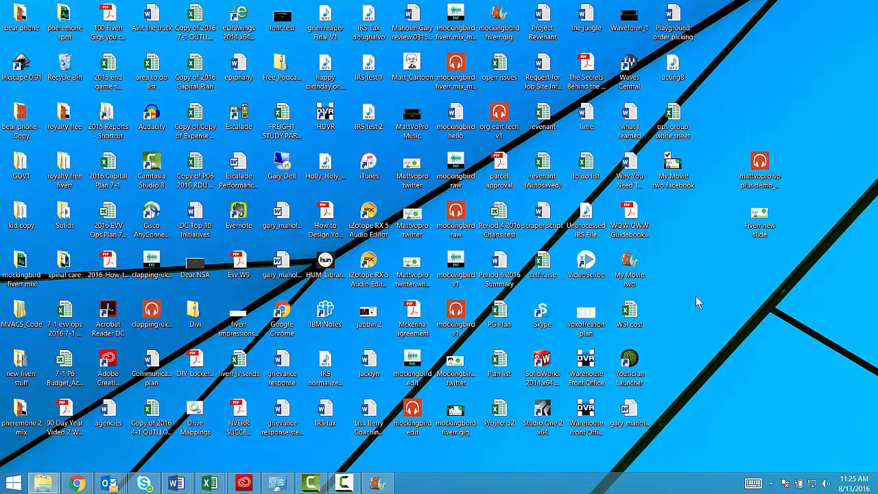